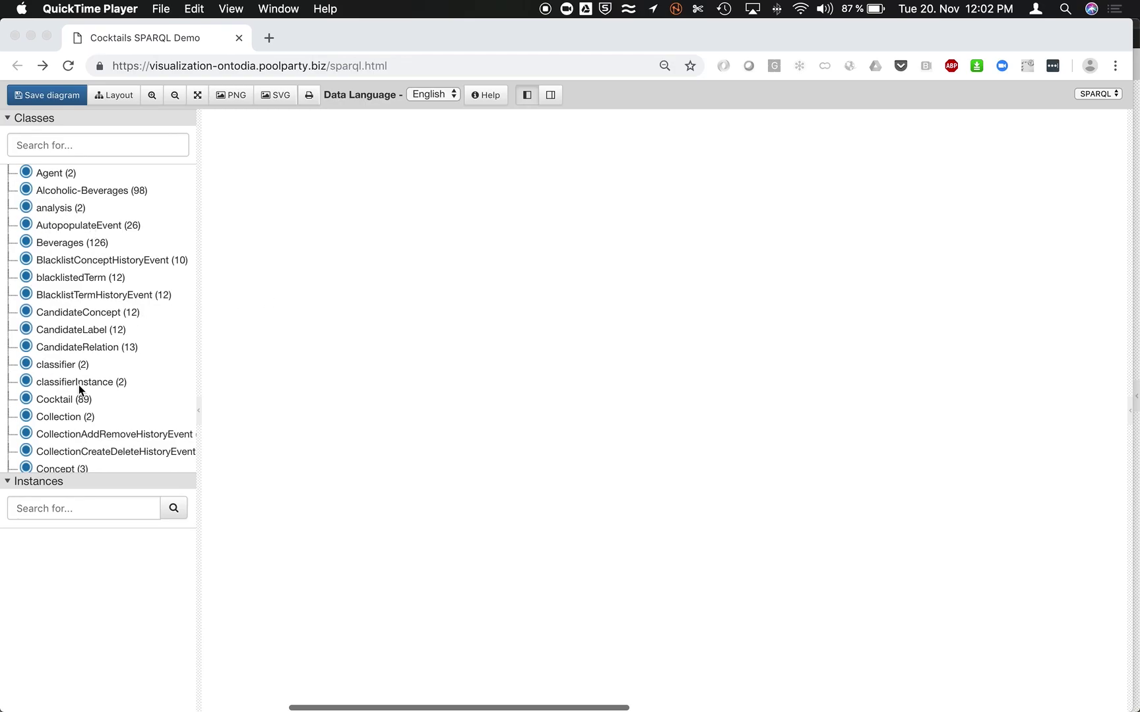
Step: Drag Margarita glass from the Drinkware class's 14 instances onto the empty diagram
{"action": "scroll", "coordinate": [79, 388], "scroll_direction": "down", "scroll_amount": 5}
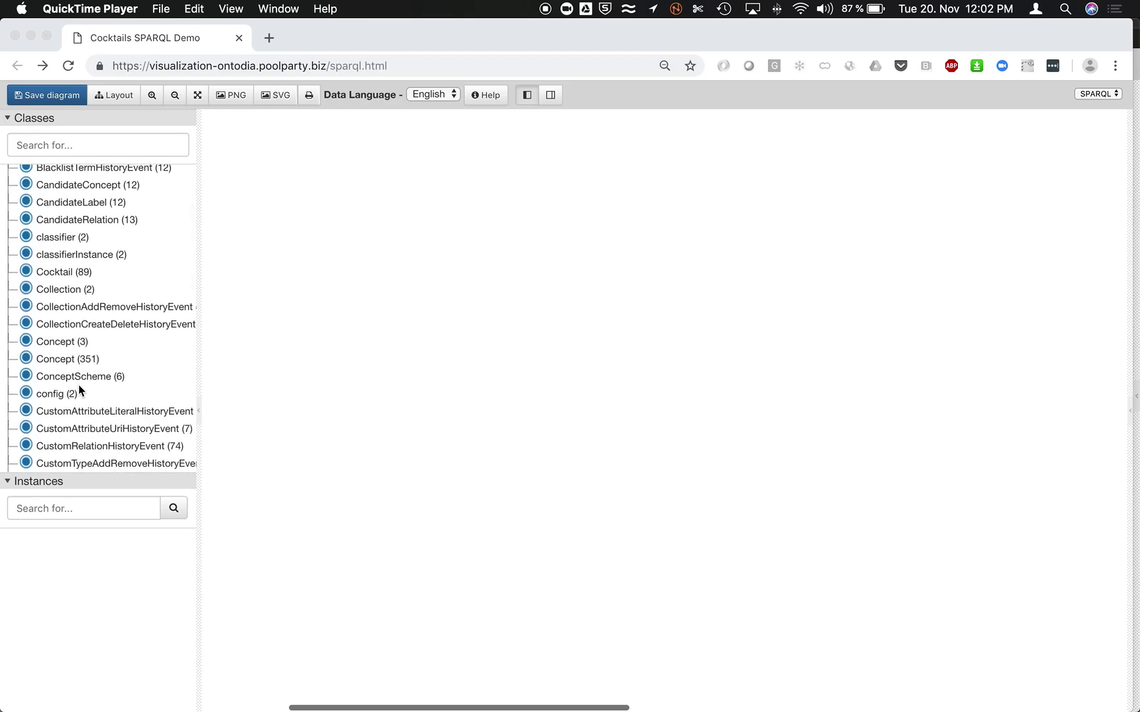
{"action": "scroll", "coordinate": [78, 386], "scroll_direction": "down", "scroll_amount": 5}
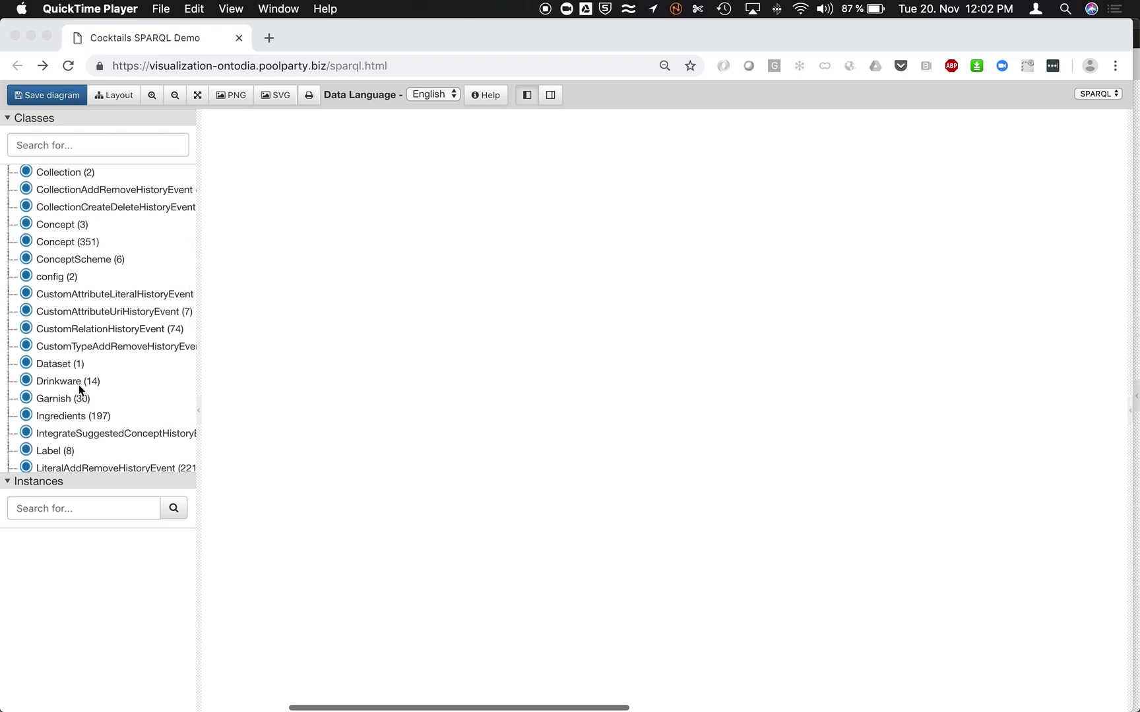
{"action": "left_click", "coordinate": [78, 385]}
{"action": "left_click", "coordinate": [79, 385]}
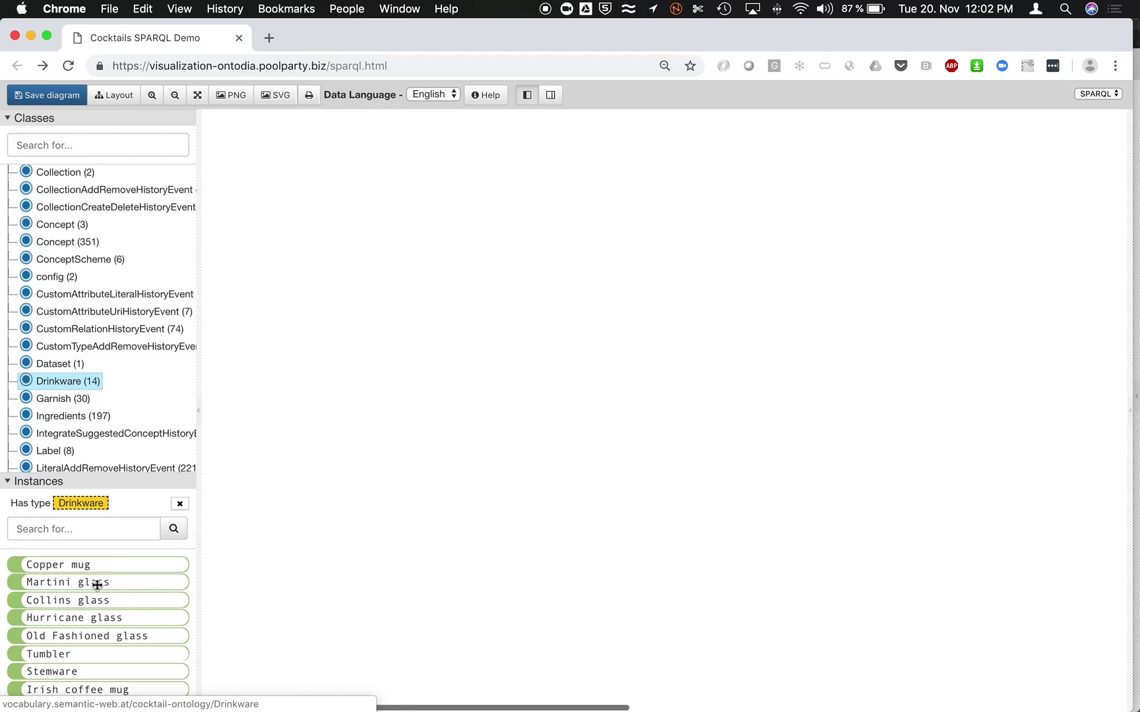
{"action": "scroll", "coordinate": [97, 585], "scroll_direction": "down", "scroll_amount": 3}
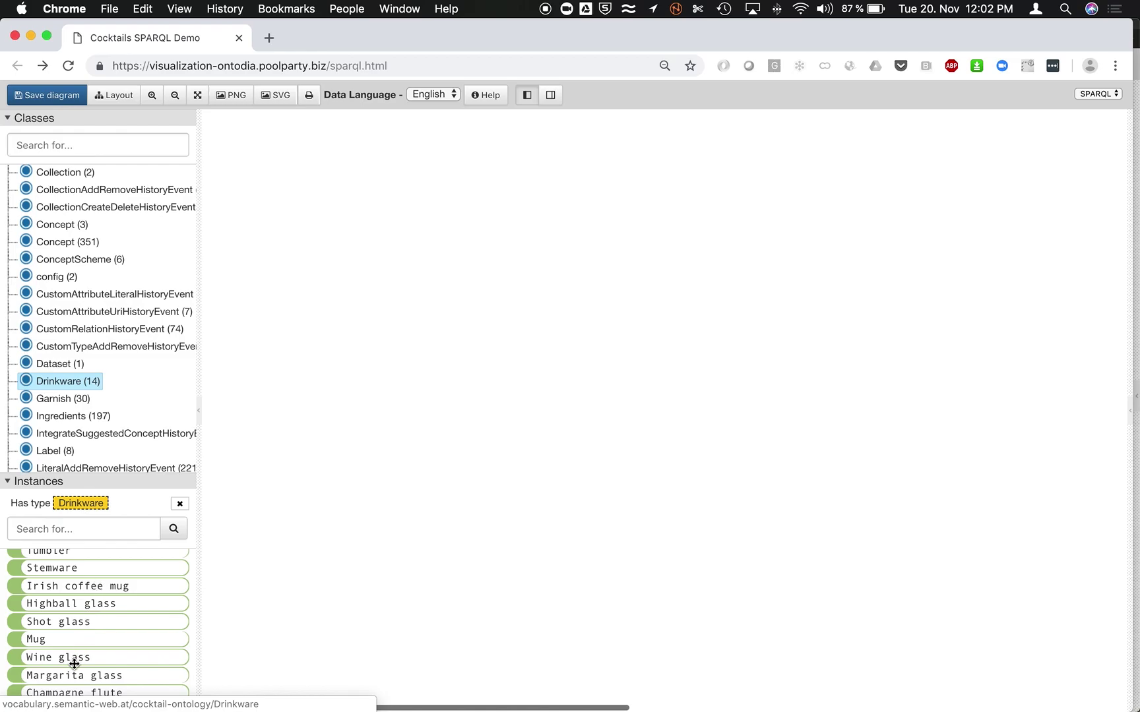
{"action": "left_click_drag", "start_coordinate": [68, 675], "coordinate": [560, 424]}
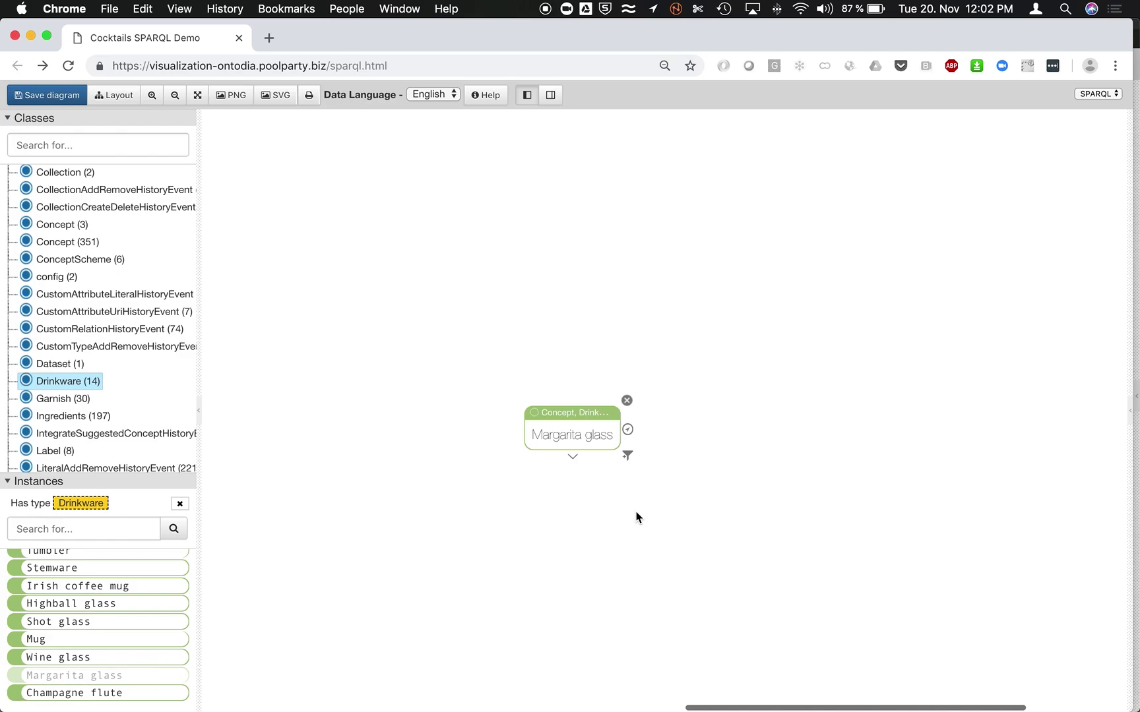
Step: Add Margarita and Planter's Punch through the Margarita glass's is-used-by connection
{"action": "left_click", "coordinate": [627, 430]}
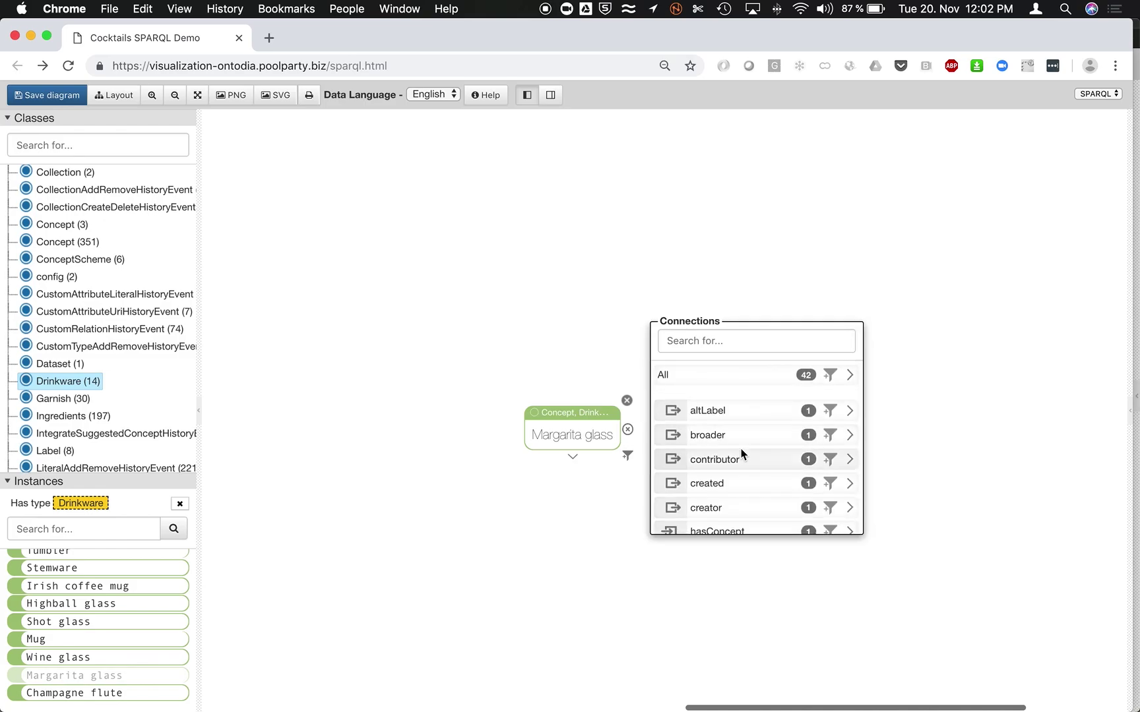
{"action": "scroll", "coordinate": [741, 452], "scroll_direction": "down", "scroll_amount": 4}
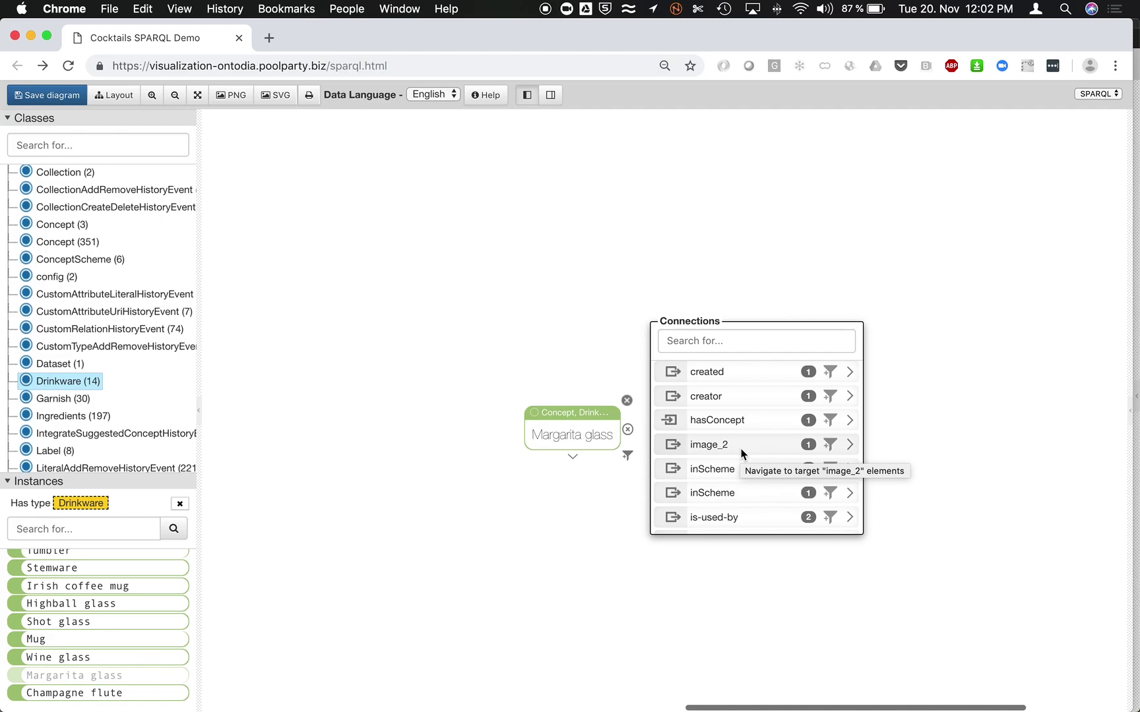
{"action": "left_click", "coordinate": [728, 518]}
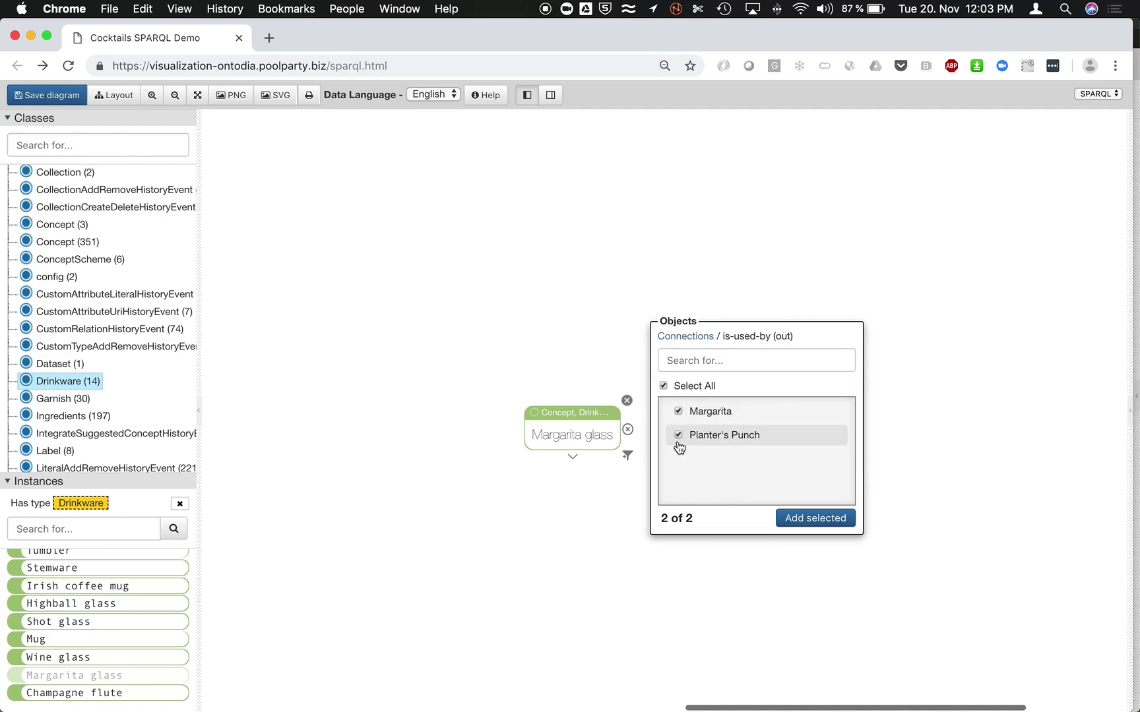
{"action": "left_click", "coordinate": [795, 518]}
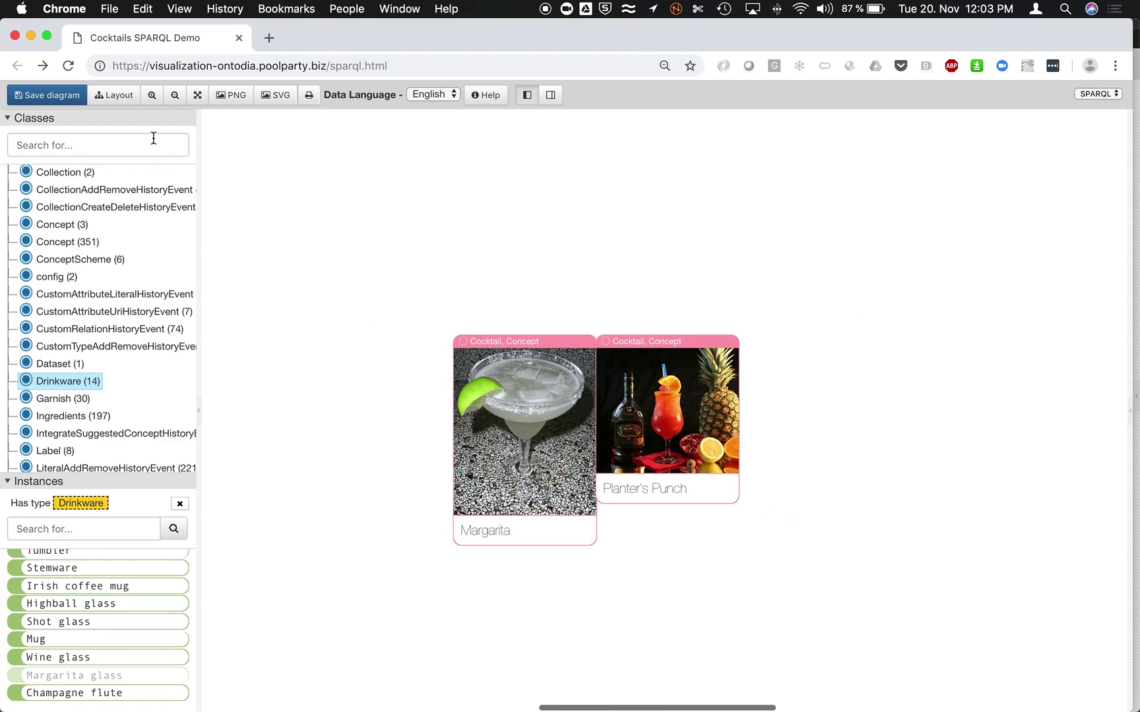
Step: Add Cointreau, Tequila and Lime juice via Margarita's consists-of link, then auto-layout the graph
{"action": "left_click", "coordinate": [110, 93]}
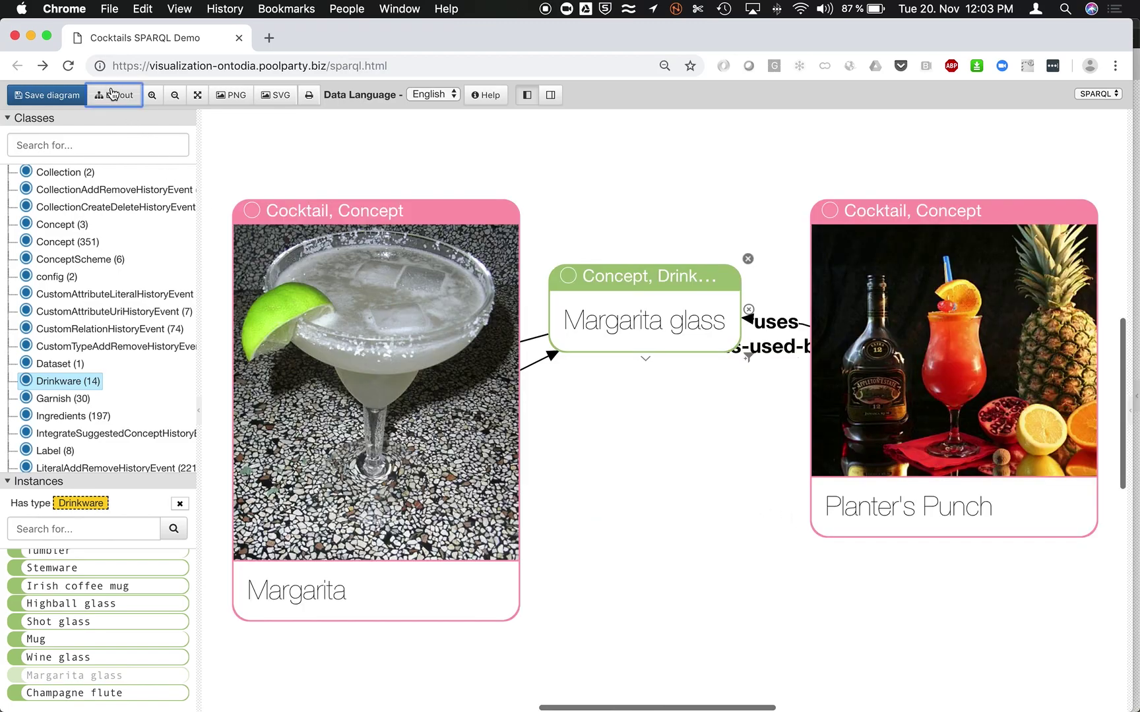
{"action": "left_click", "coordinate": [460, 474]}
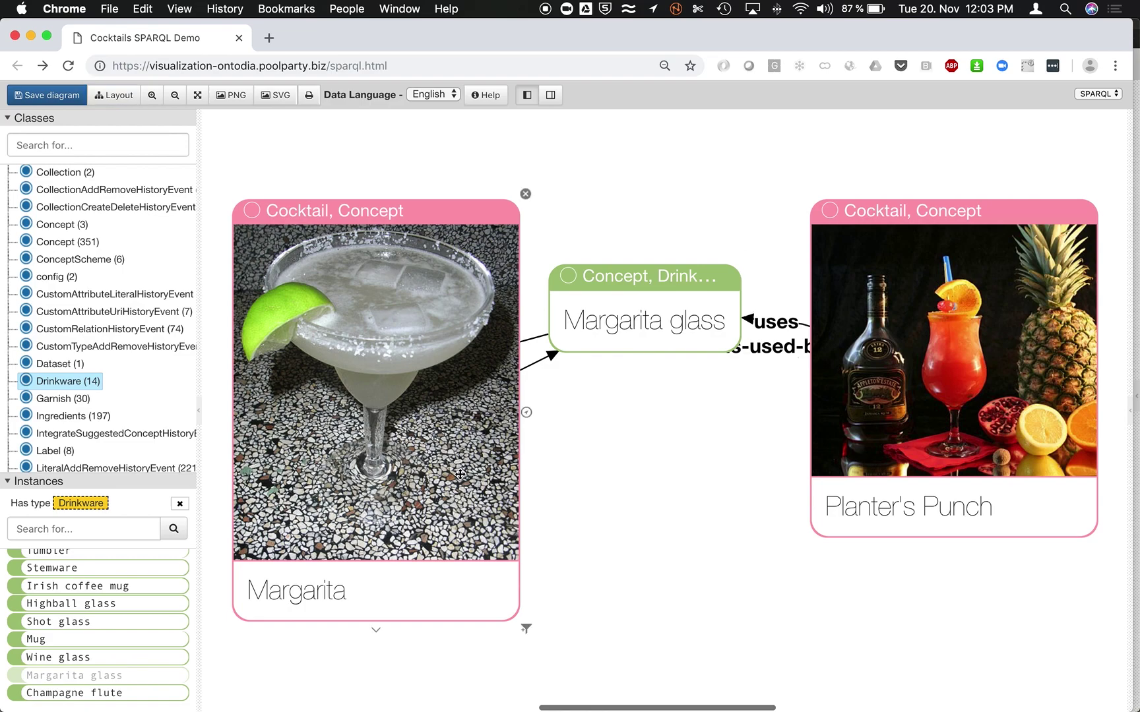
{"action": "left_click", "coordinate": [527, 415]}
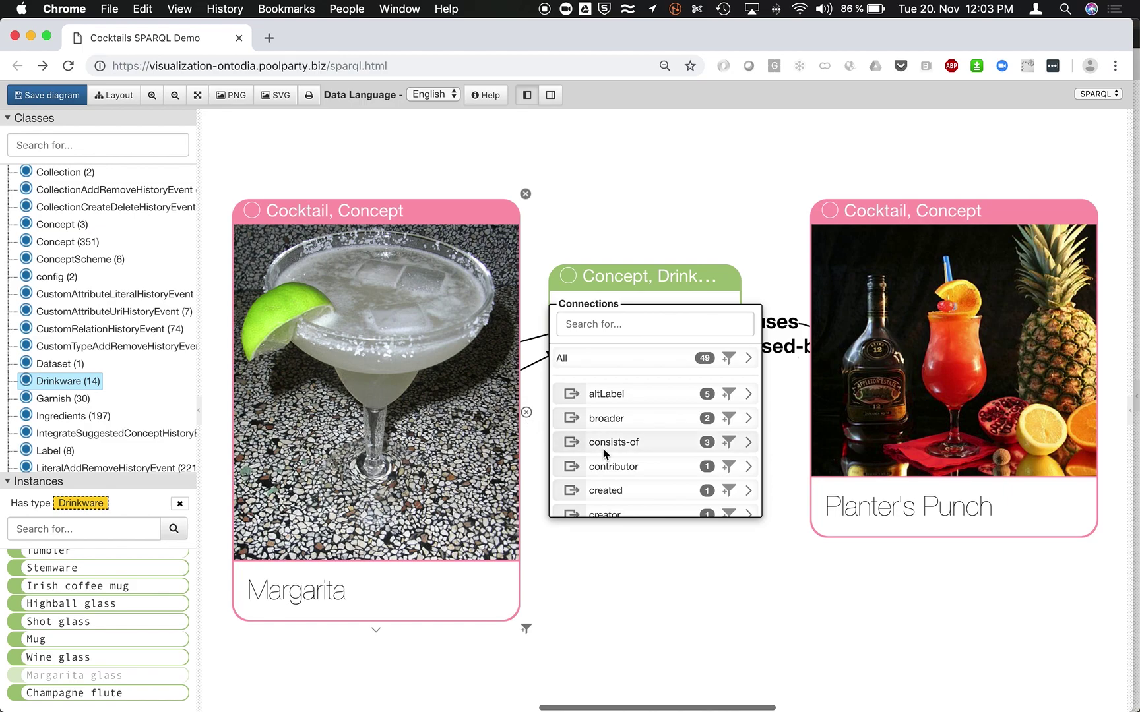
{"action": "scroll", "coordinate": [603, 449], "scroll_direction": "down", "scroll_amount": 3}
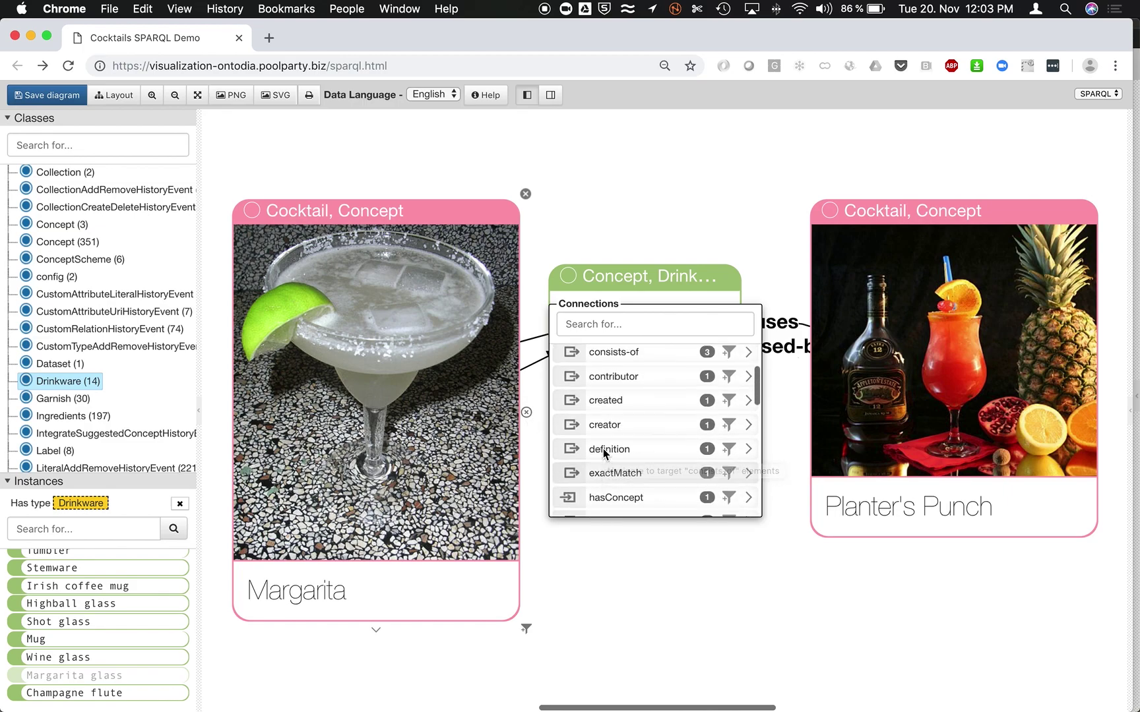
{"action": "scroll", "coordinate": [603, 452], "scroll_direction": "up", "scroll_amount": 3}
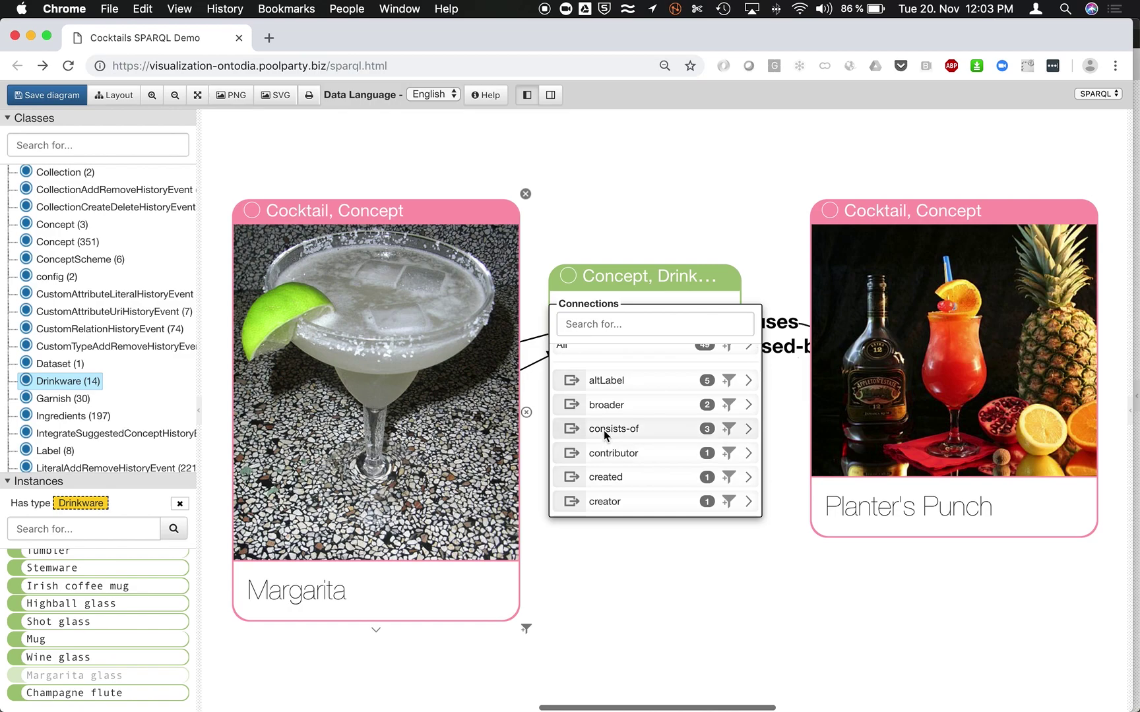
{"action": "left_click", "coordinate": [604, 430]}
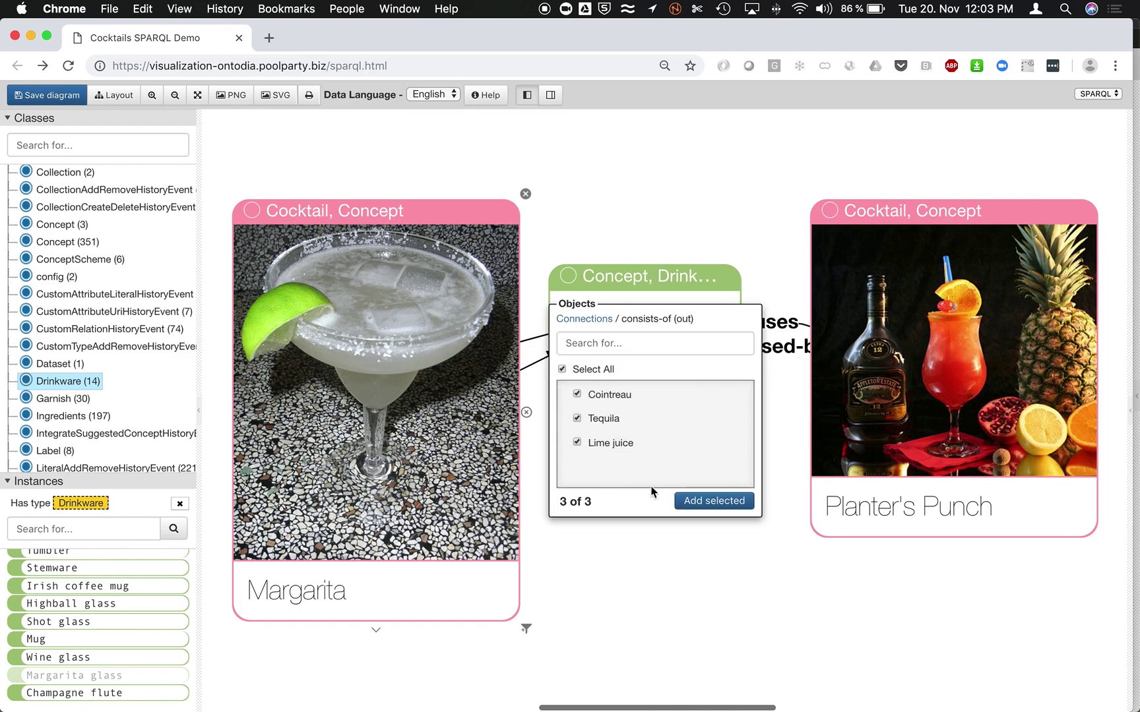
{"action": "left_click", "coordinate": [694, 502]}
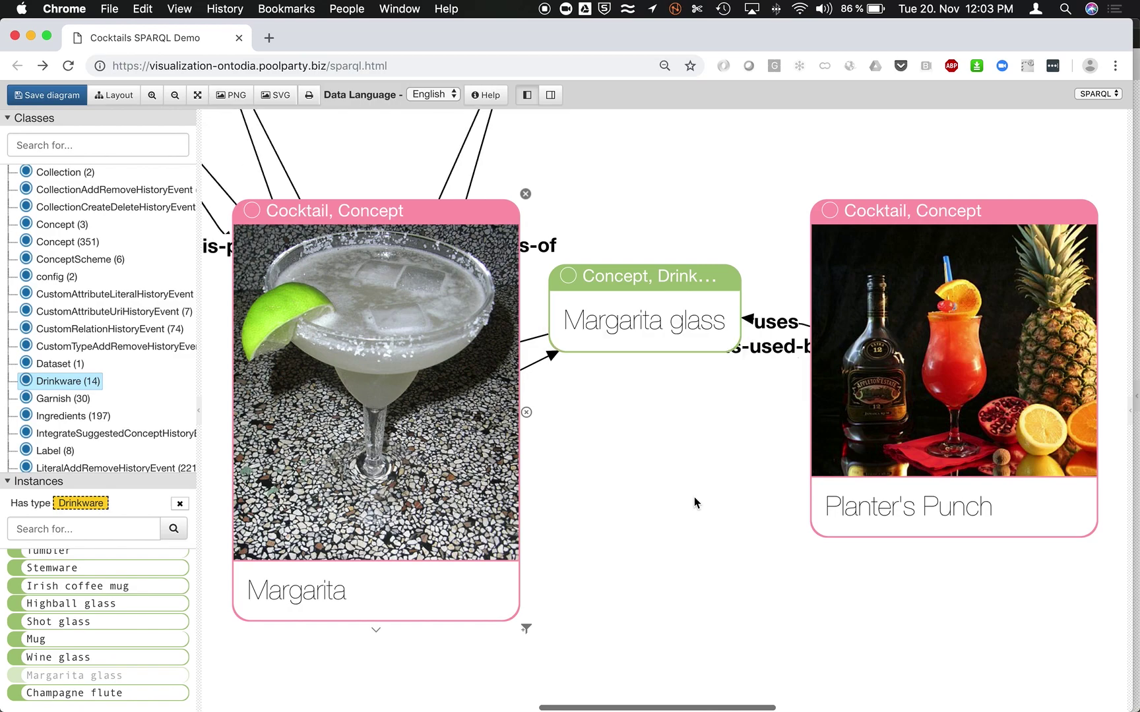
{"action": "left_click", "coordinate": [117, 95]}
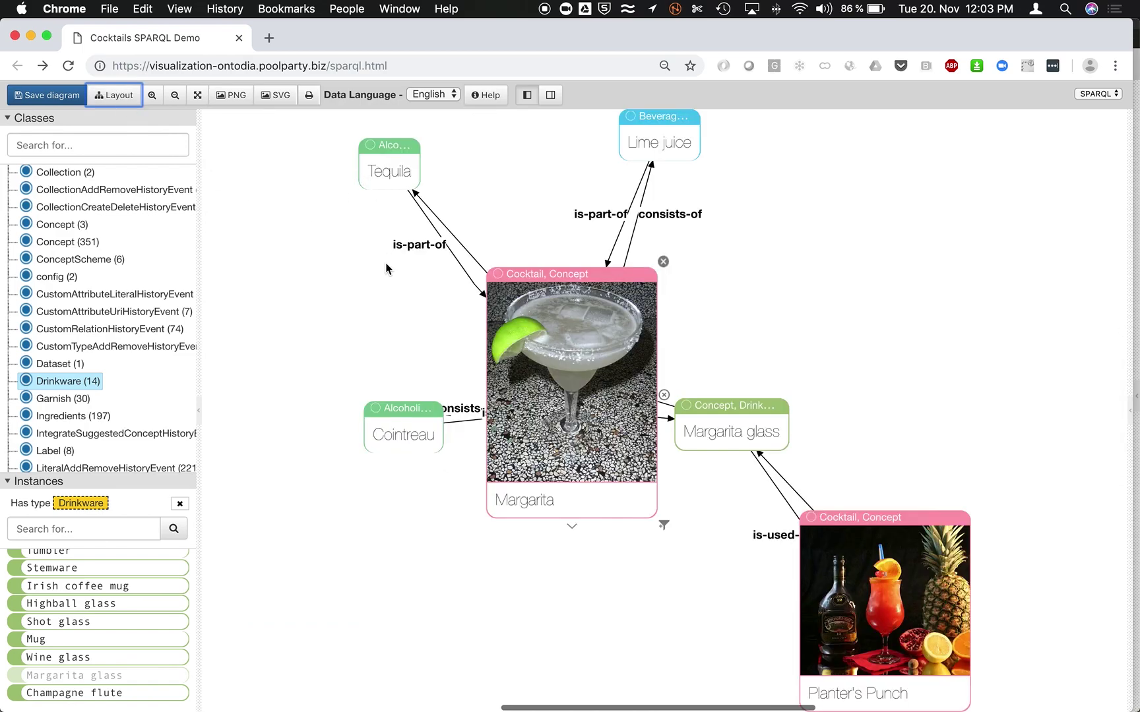
Step: Shift Cointreau and Tequila left, add Singapore Sling via Cointreau's consists-of (in) link, and re-layout
{"action": "left_click_drag", "start_coordinate": [391, 428], "coordinate": [338, 438]}
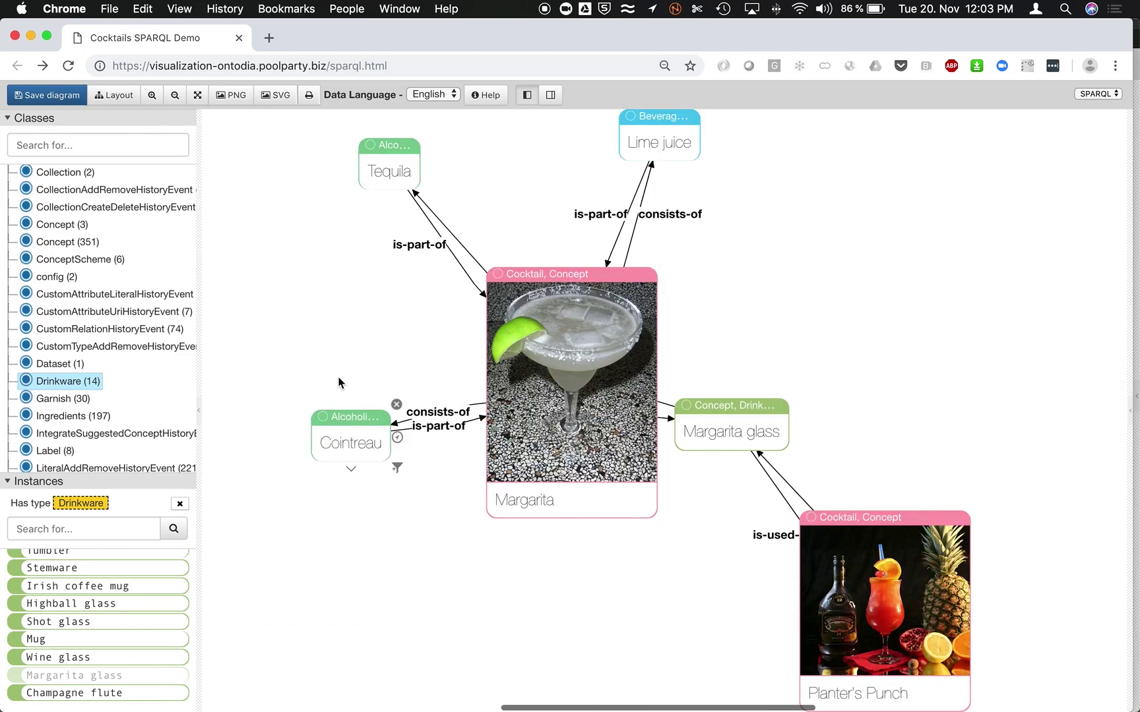
{"action": "left_click_drag", "start_coordinate": [384, 164], "coordinate": [361, 166]}
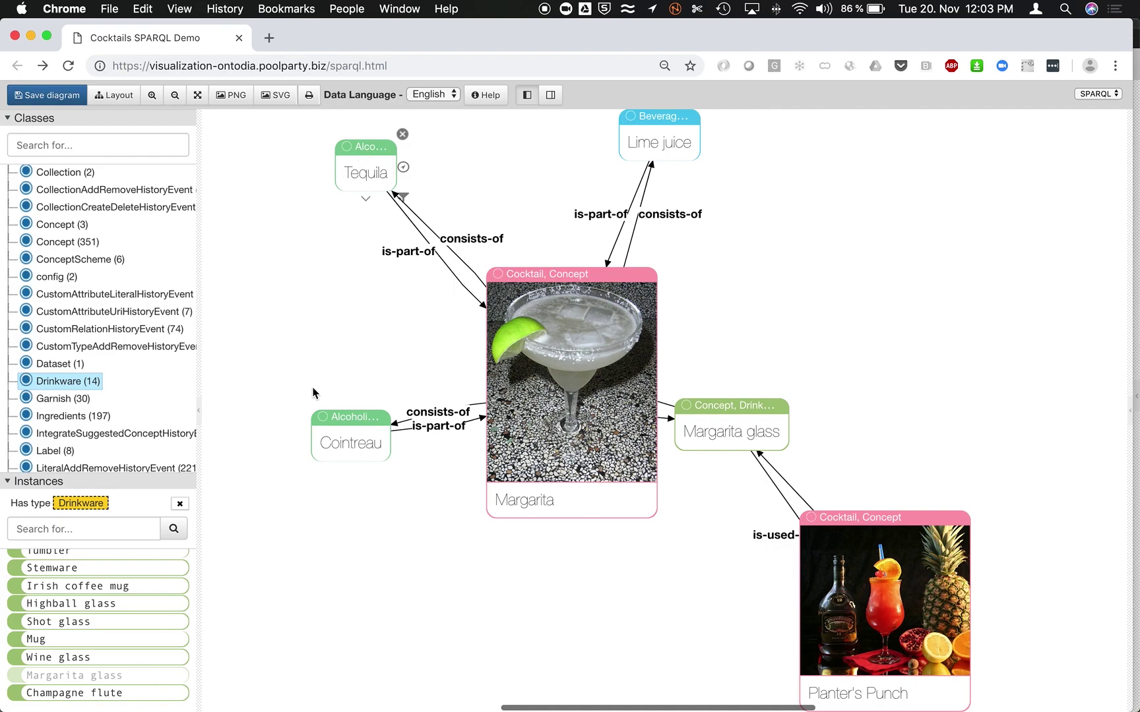
{"action": "left_click", "coordinate": [338, 419]}
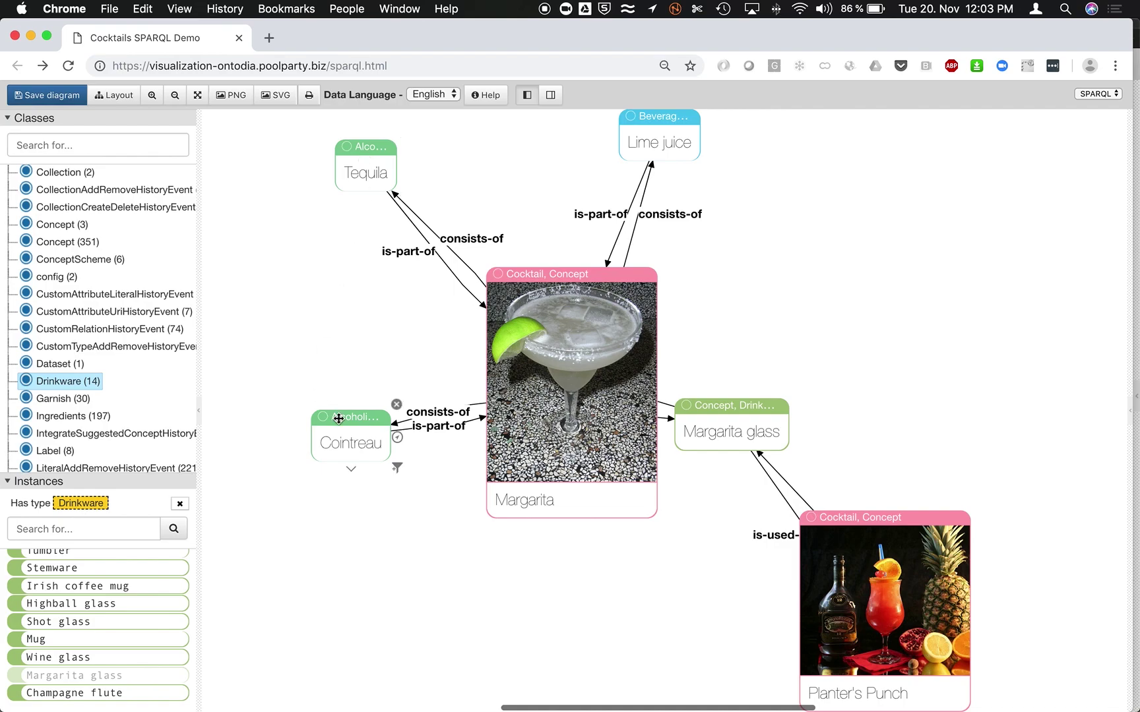
{"action": "left_click", "coordinate": [397, 437]}
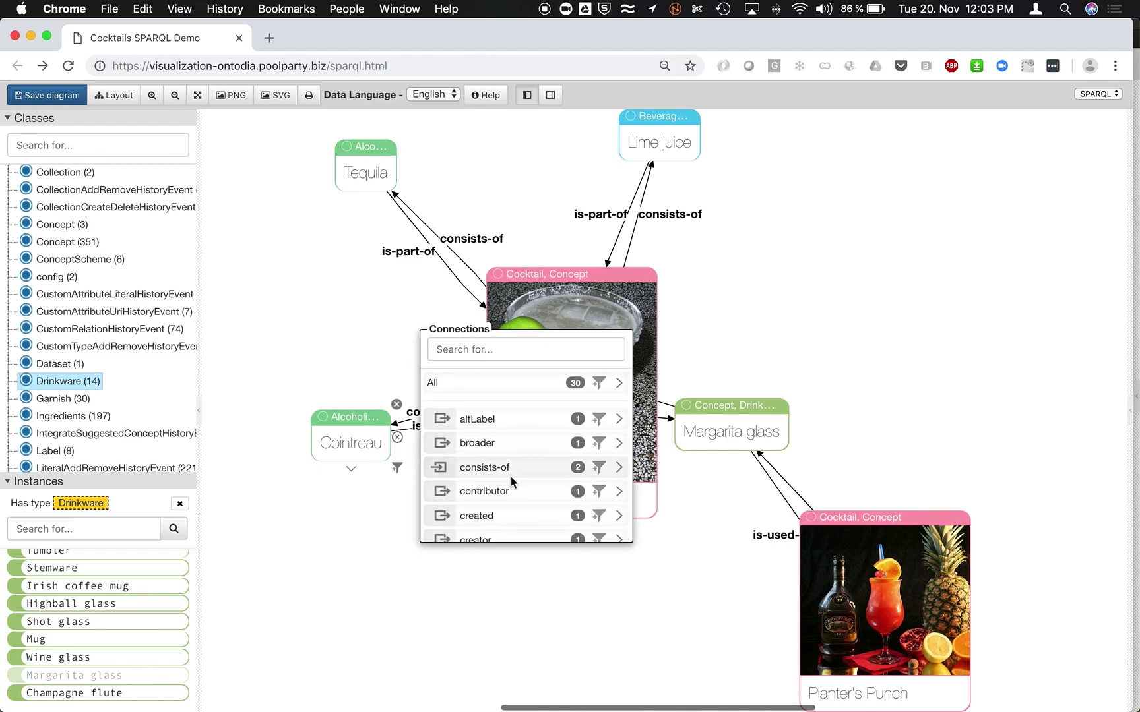
{"action": "left_click", "coordinate": [511, 476]}
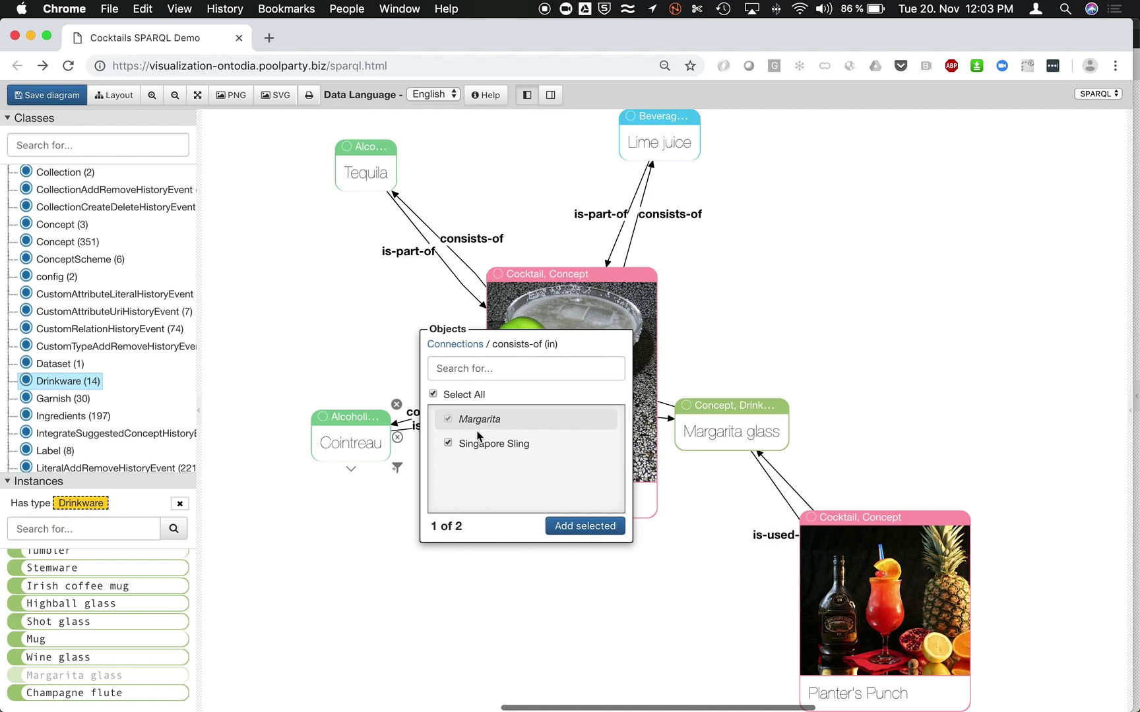
{"action": "left_click", "coordinate": [565, 524]}
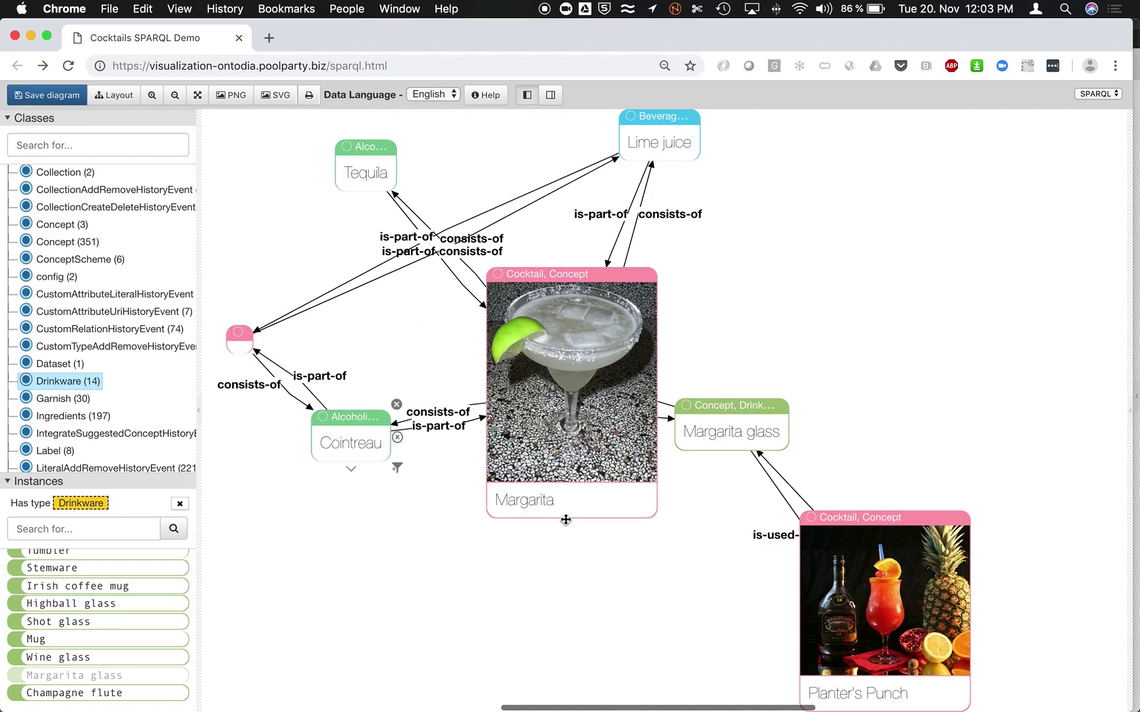
{"action": "left_click", "coordinate": [115, 95]}
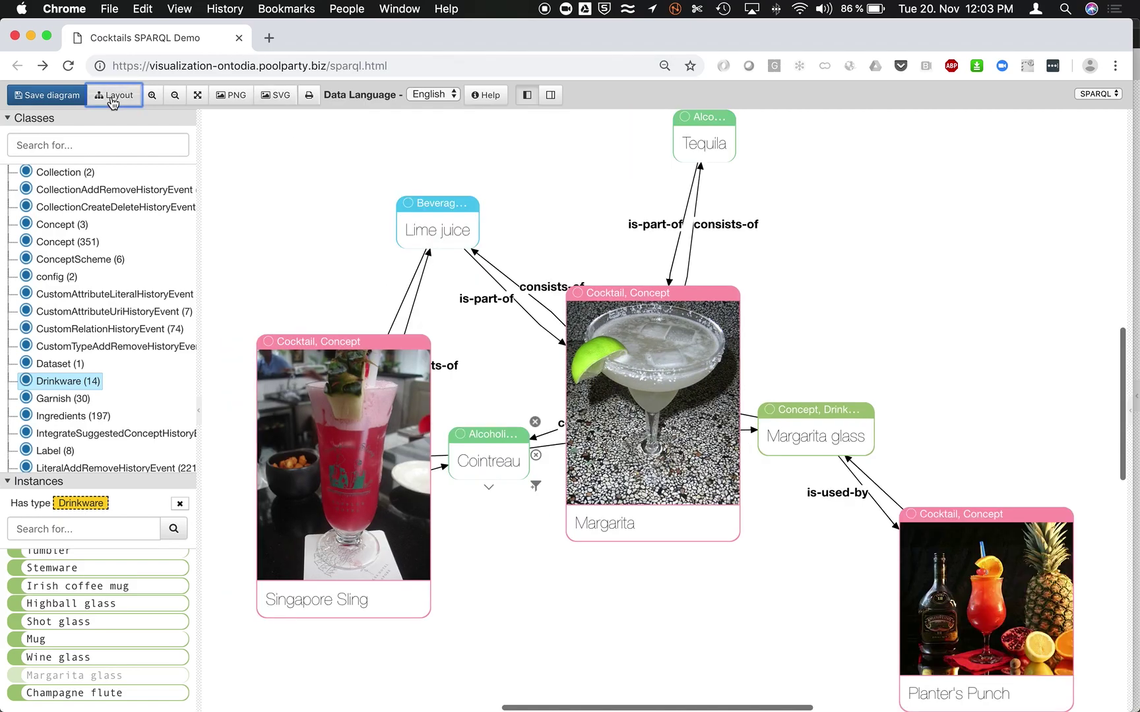
{"action": "left_click", "coordinate": [390, 493]}
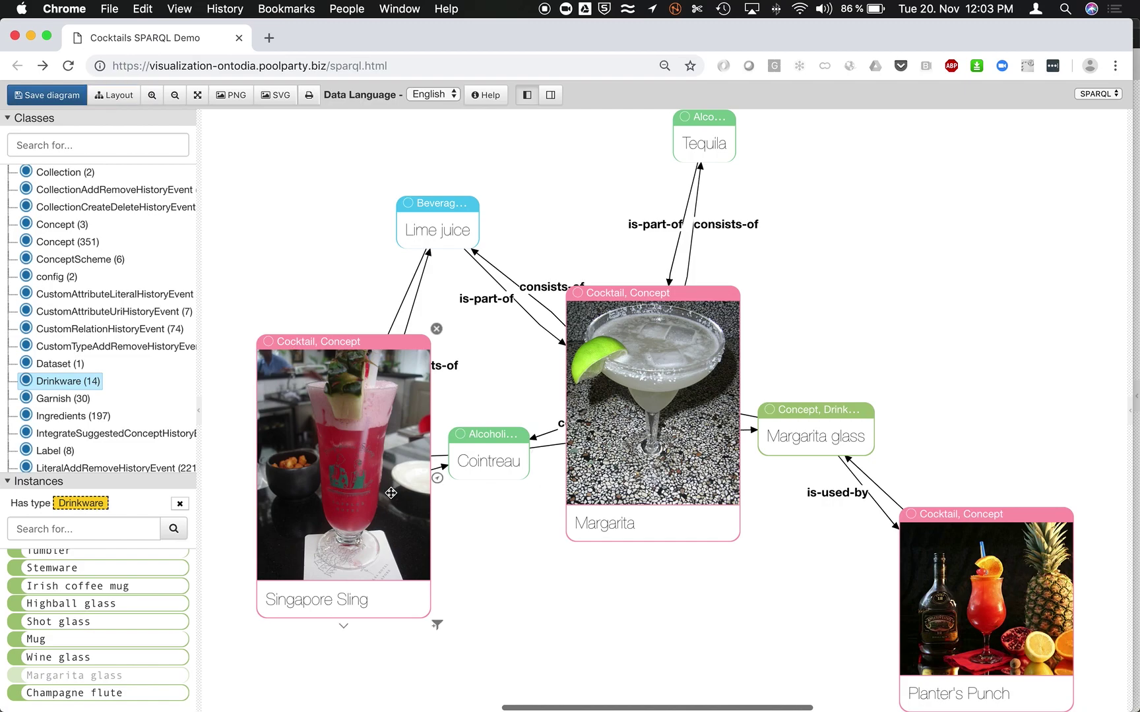
Step: Add Singapore Sling's consists-of ingredients, re-layout, and move Grenadine up and right
{"action": "left_click", "coordinate": [437, 477]}
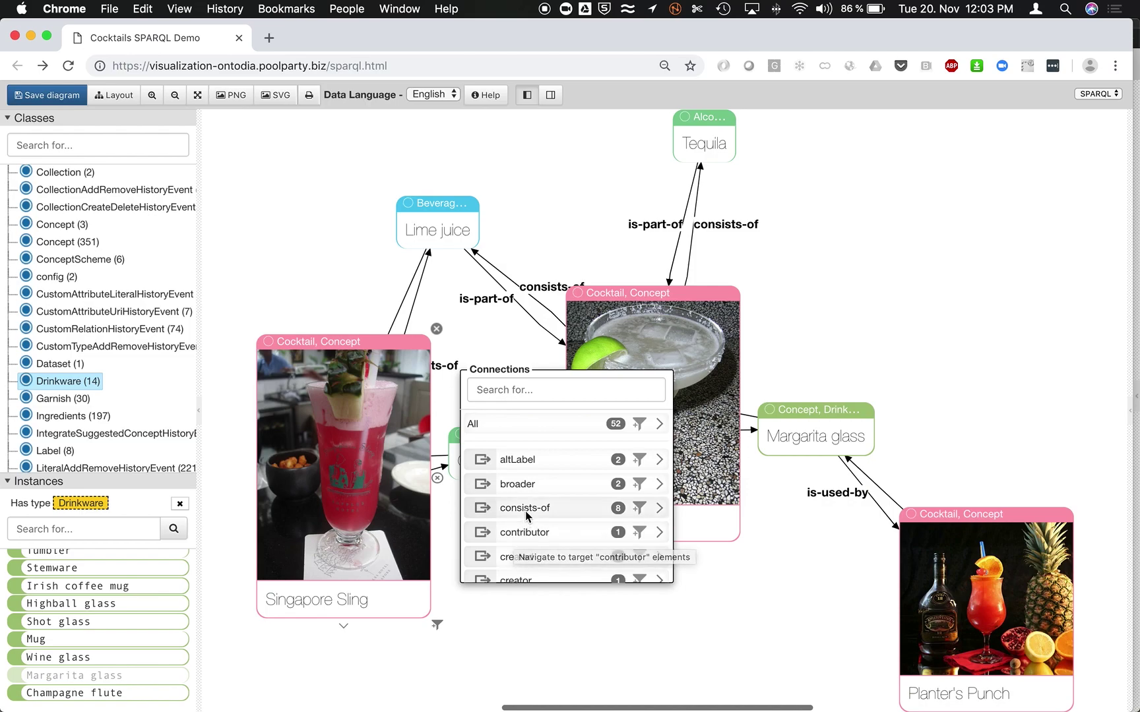
{"action": "left_click", "coordinate": [520, 508]}
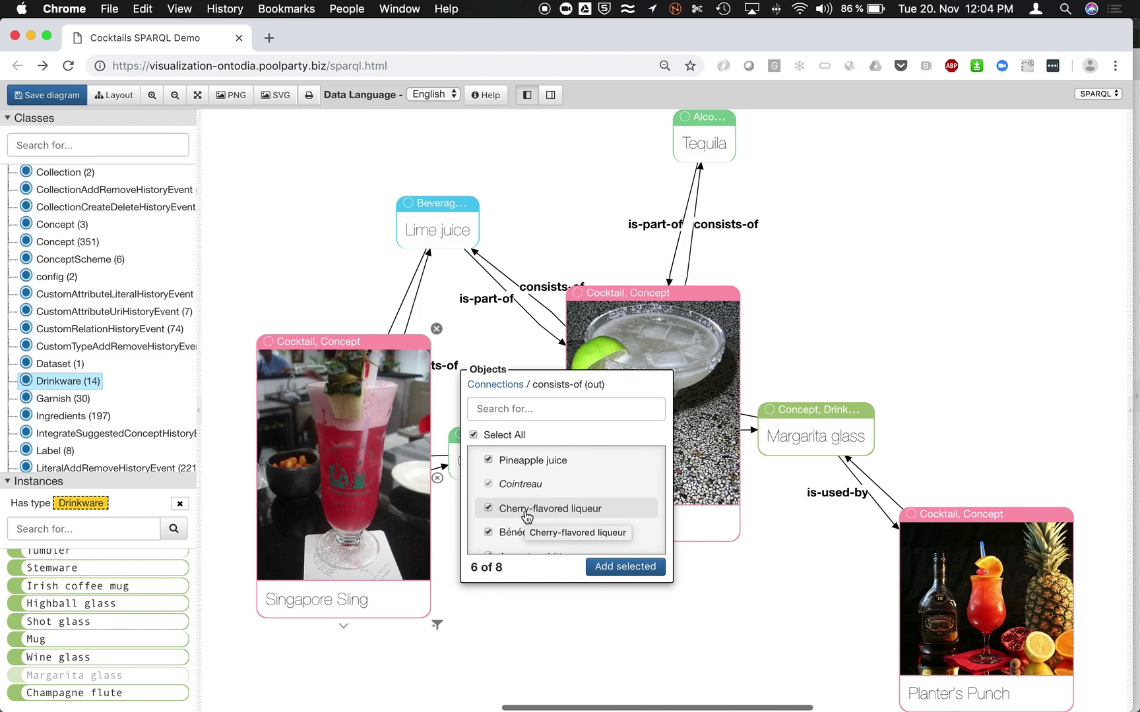
{"action": "left_click", "coordinate": [595, 567]}
{"action": "left_click", "coordinate": [117, 97]}
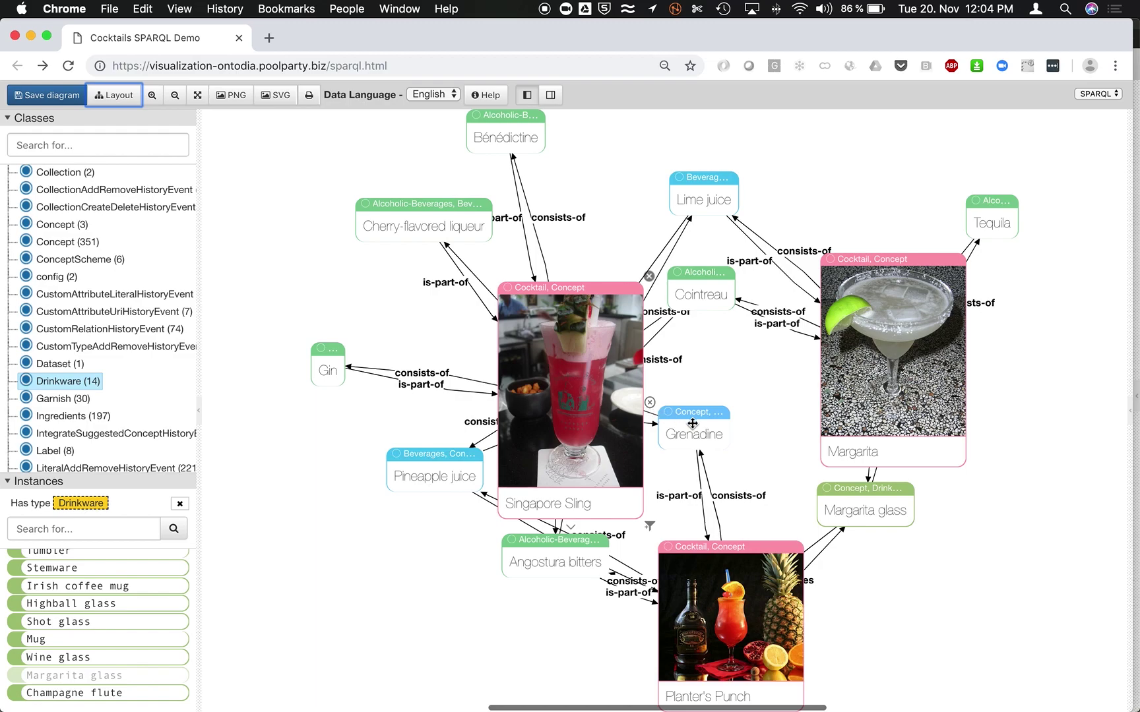
{"action": "left_click_drag", "start_coordinate": [695, 434], "coordinate": [731, 403]}
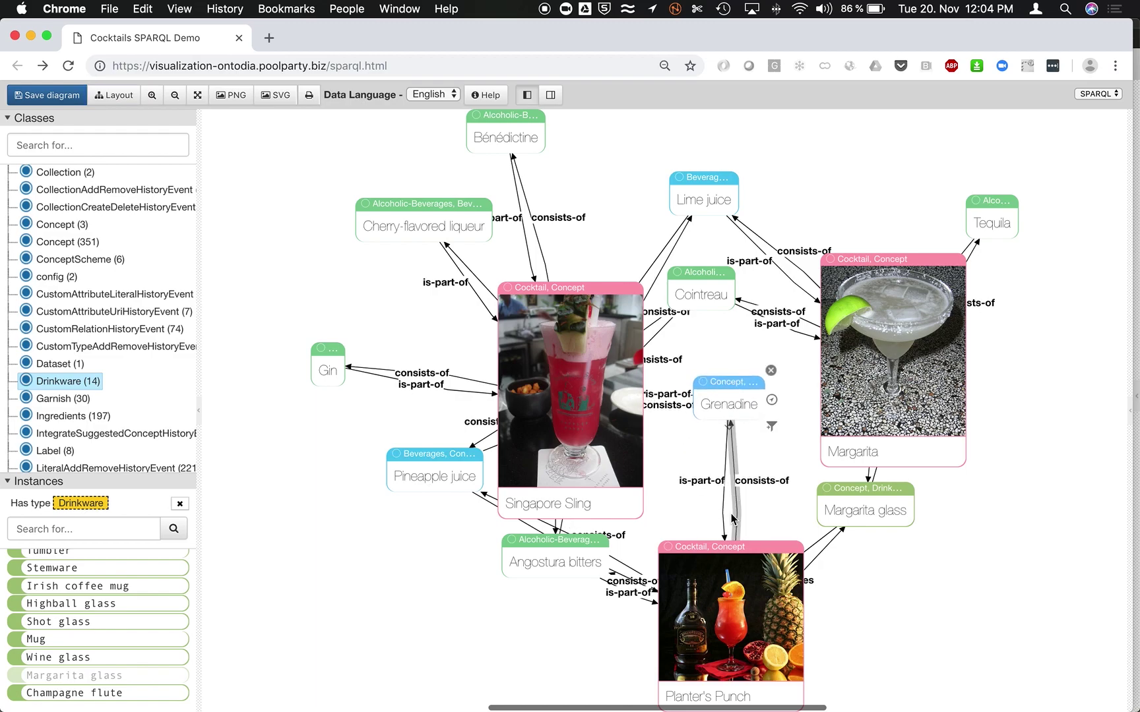
Step: Re-run the layout, then spread out Cherry-flavored liqueur, Lime juice and Cointreau
{"action": "left_click", "coordinate": [716, 610]}
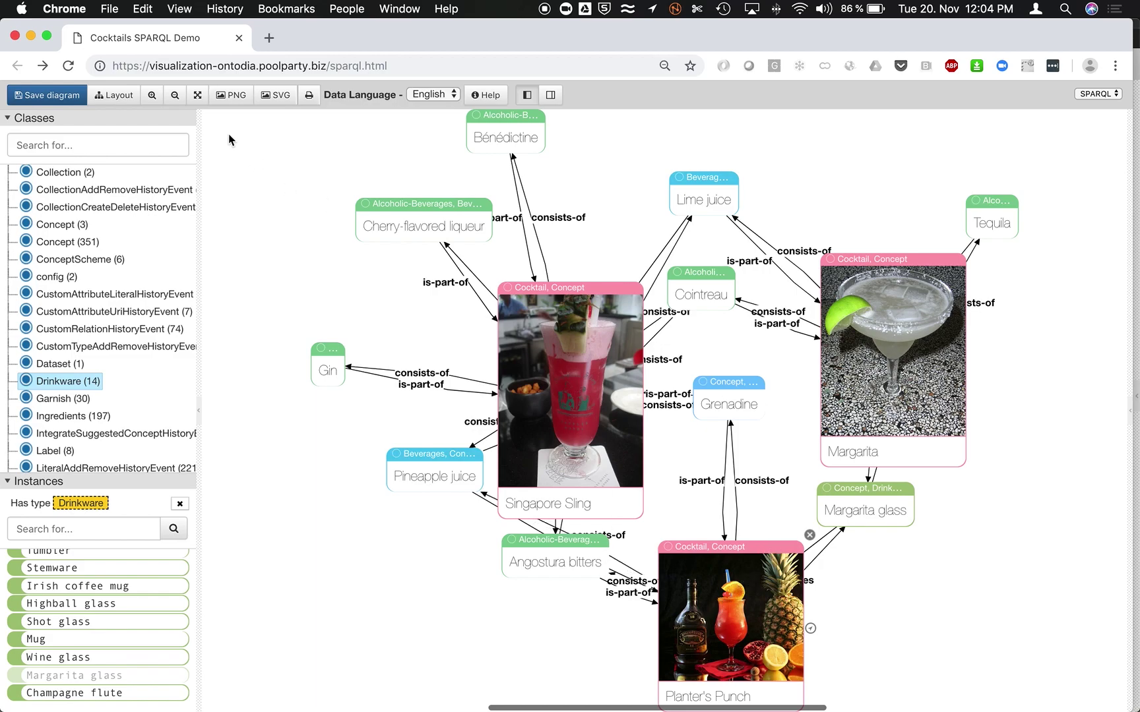
{"action": "left_click", "coordinate": [114, 95]}
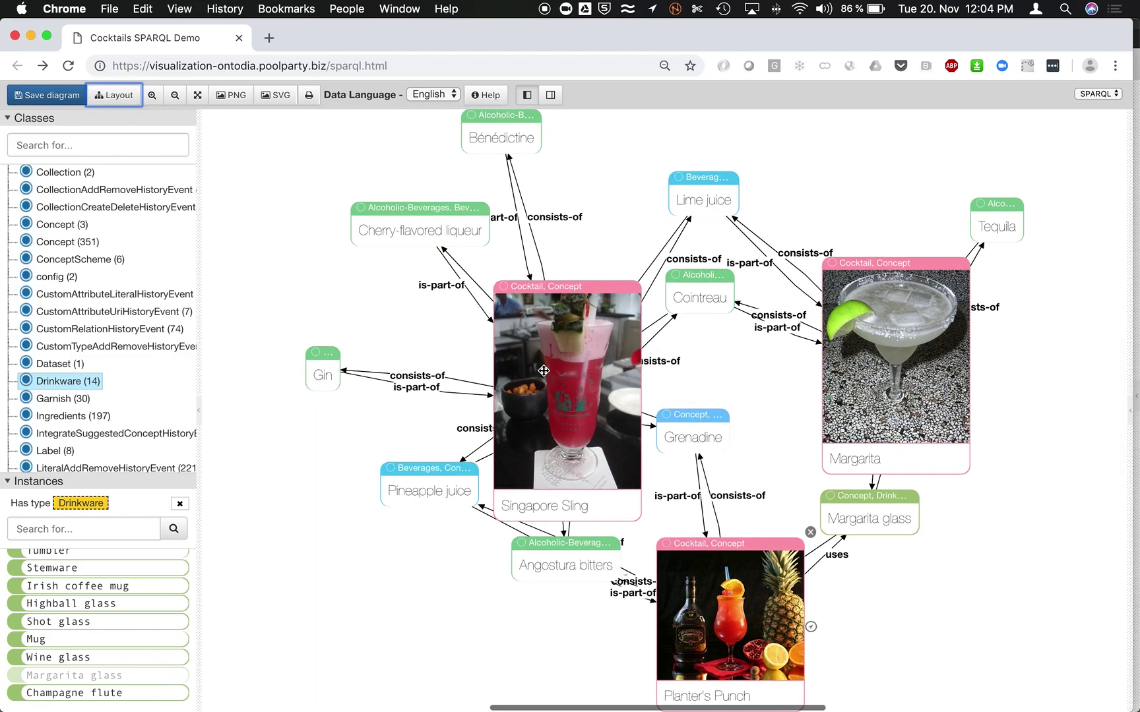
{"action": "left_click_drag", "start_coordinate": [461, 235], "coordinate": [334, 219]}
{"action": "left_click_drag", "start_coordinate": [719, 193], "coordinate": [751, 168]}
{"action": "left_click_drag", "start_coordinate": [706, 283], "coordinate": [756, 317]}
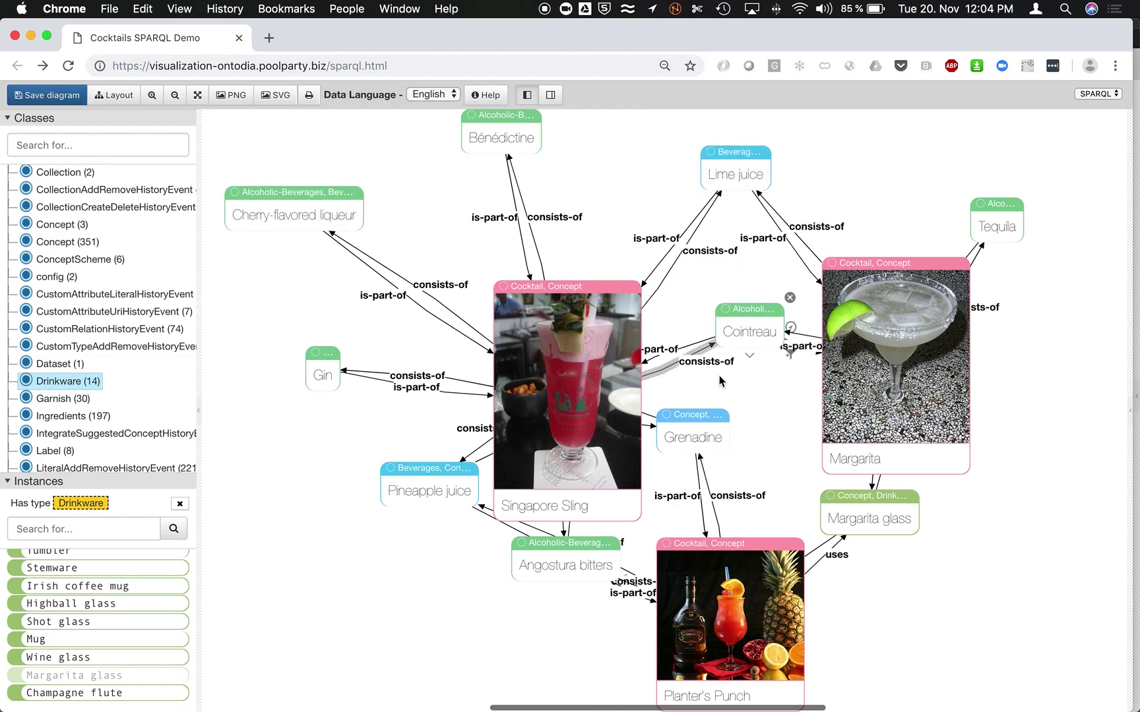
Step: Reposition Grenadine, Margarita, Tequila, Angostura bitters and Pineapple juice so links read clearly
{"action": "left_click_drag", "start_coordinate": [686, 428], "coordinate": [733, 428]}
{"action": "left_click_drag", "start_coordinate": [904, 388], "coordinate": [915, 364]}
{"action": "left_click_drag", "start_coordinate": [1012, 210], "coordinate": [1061, 168]}
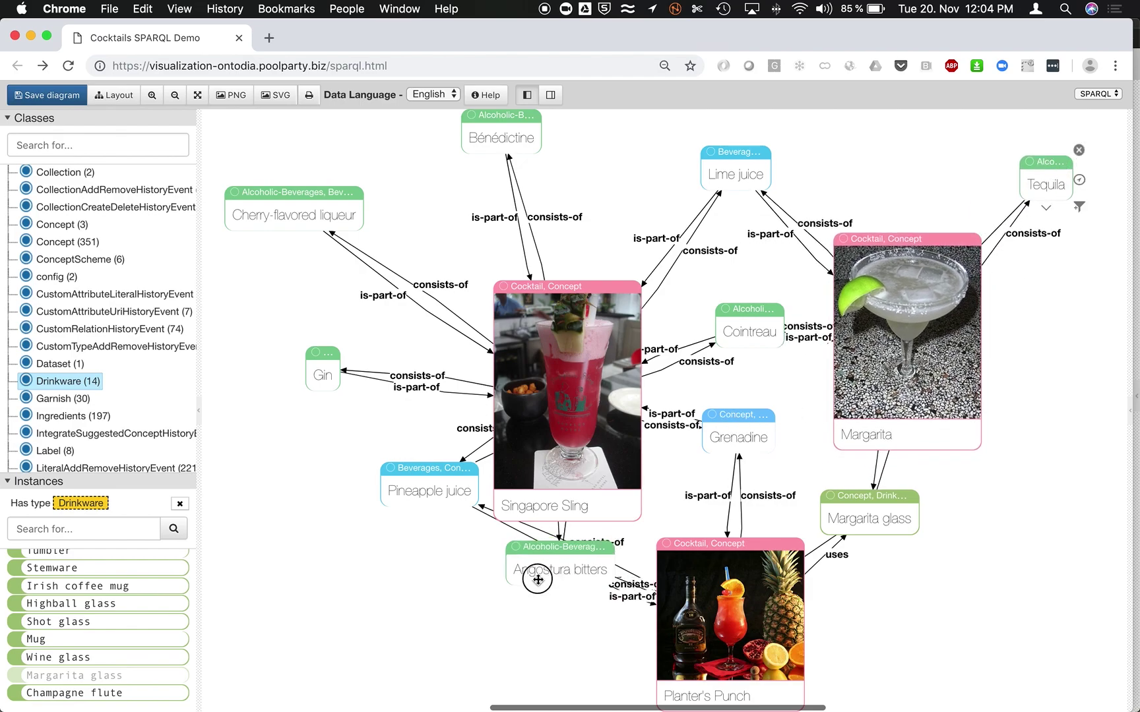
{"action": "left_click_drag", "start_coordinate": [555, 566], "coordinate": [443, 659]}
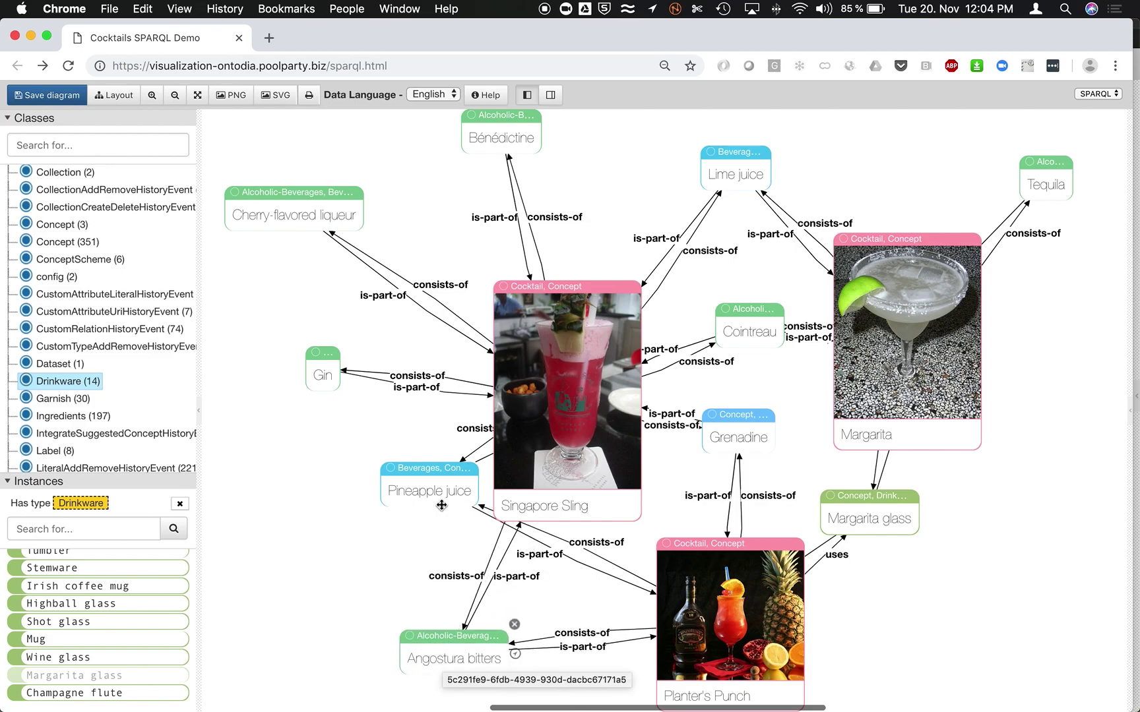
{"action": "left_click_drag", "start_coordinate": [439, 486], "coordinate": [317, 506]}
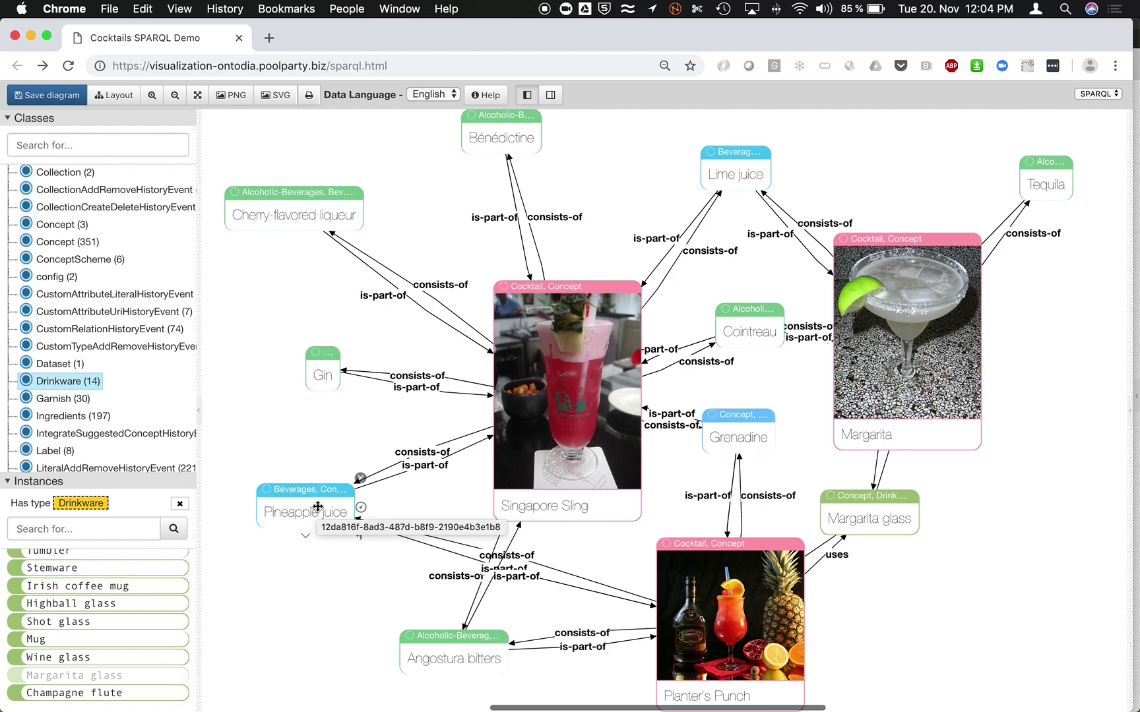